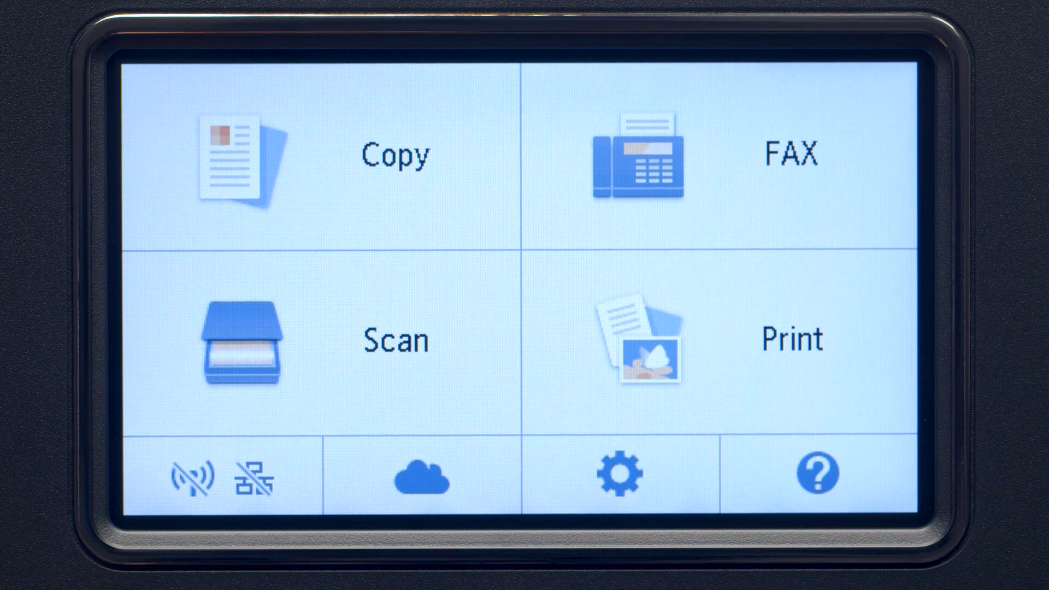
On the printer panel, start Easy wireless connect under LAN settings > Wireless LAN setup
left_click(219, 478)
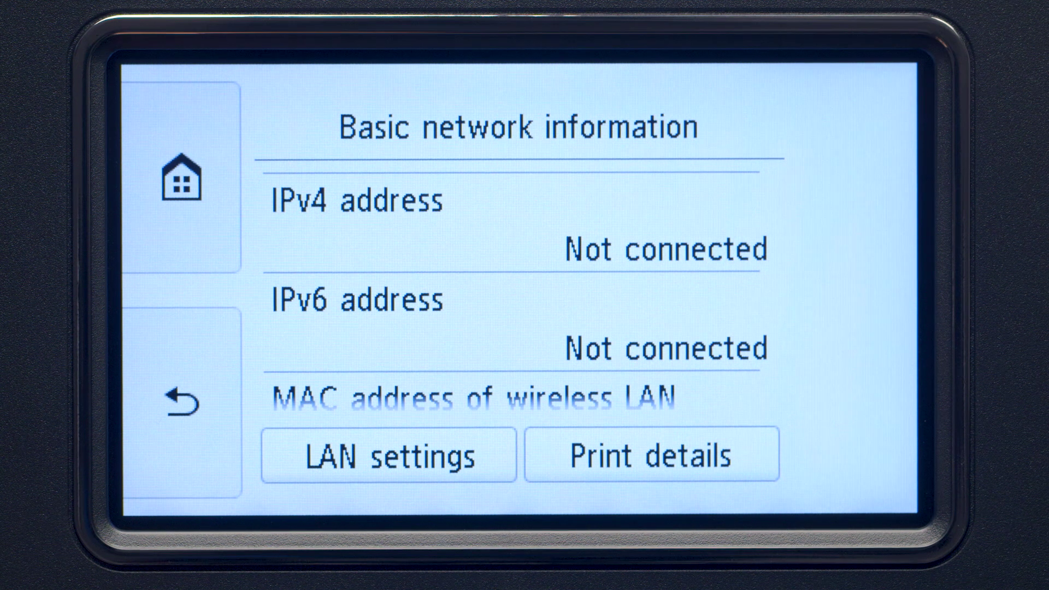
left_click(405, 455)
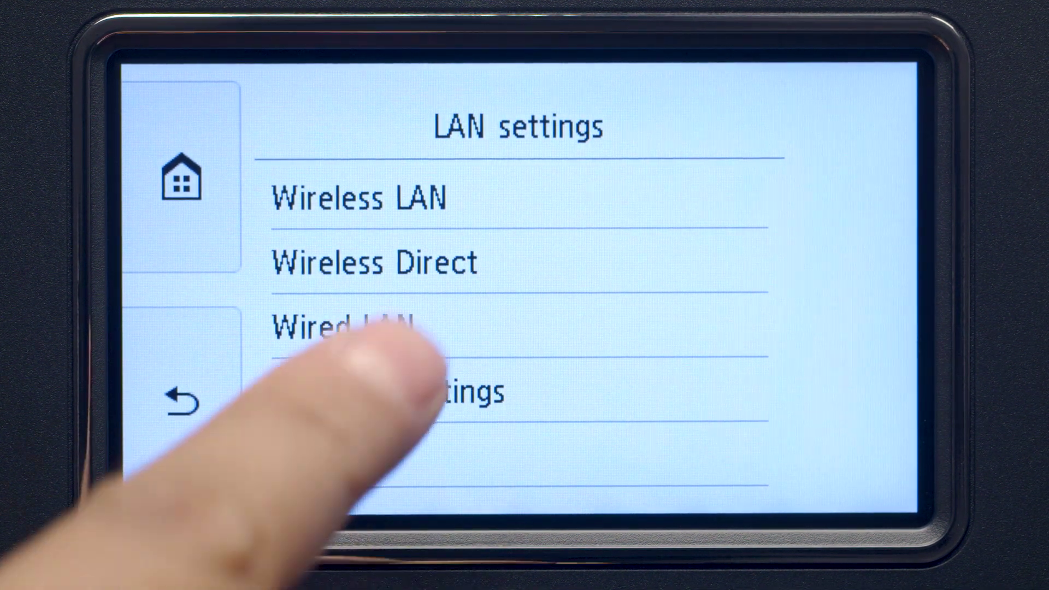
left_click(407, 199)
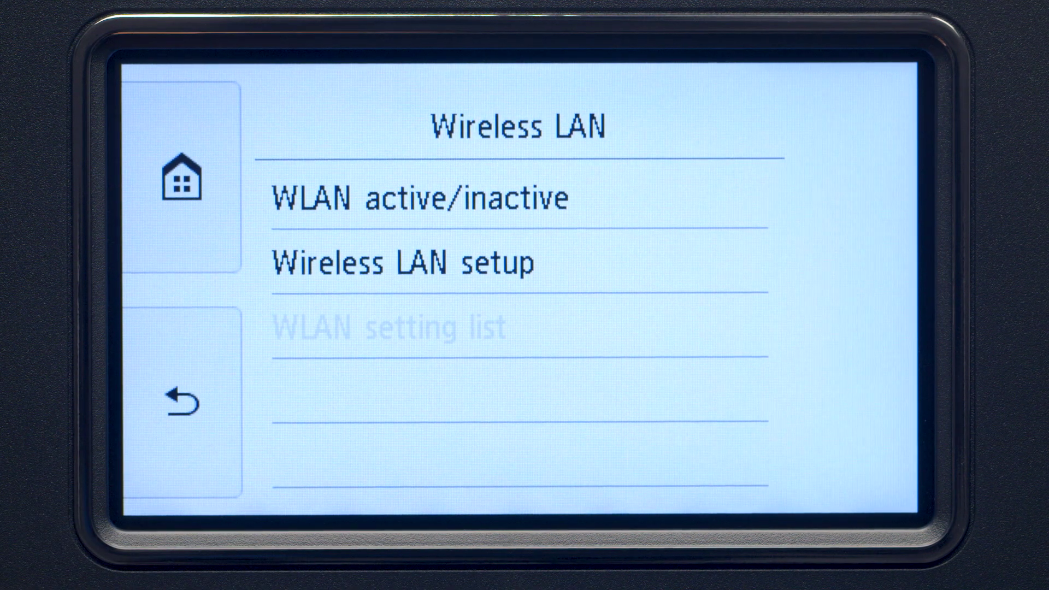
left_click(418, 265)
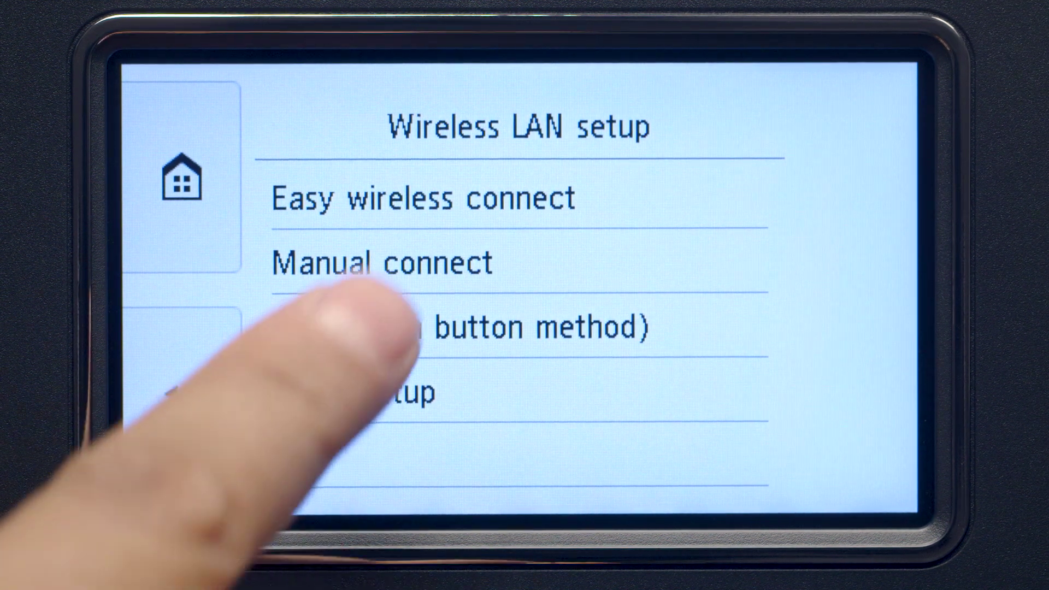
left_click(462, 199)
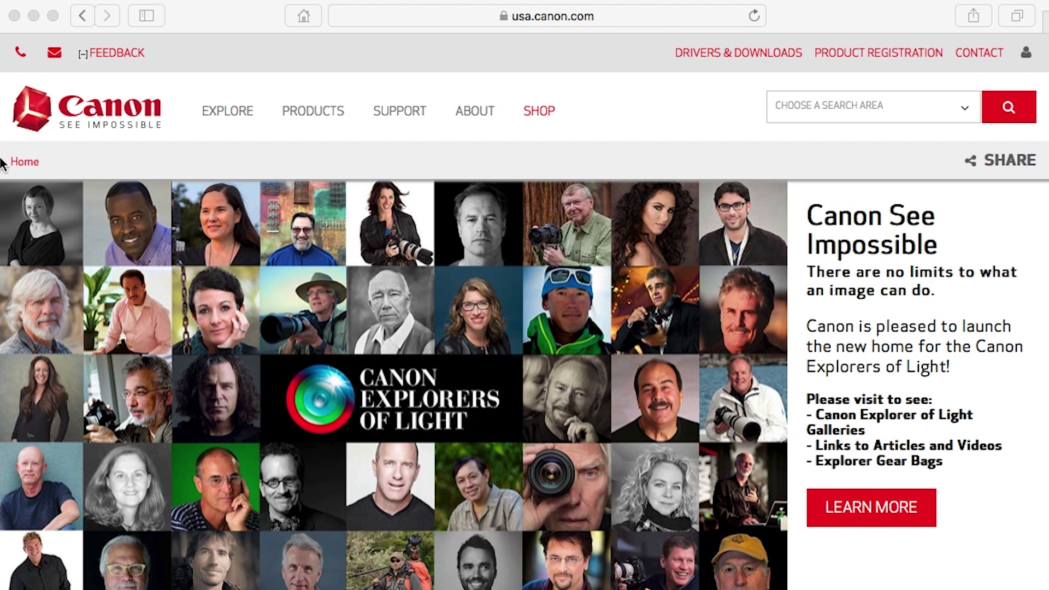
Go to ij.start.canon in Safari
left_click(519, 16)
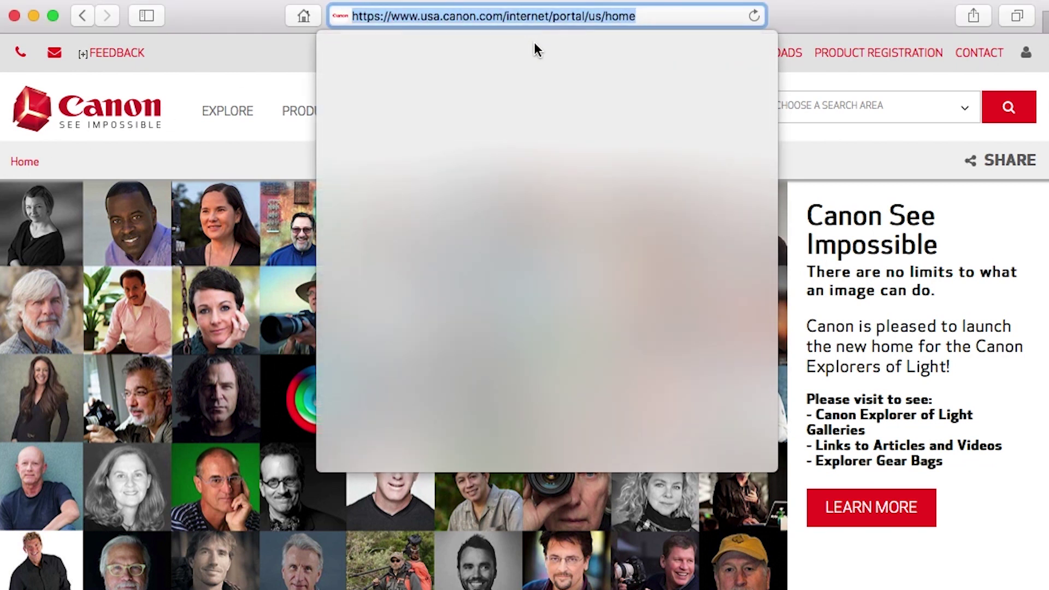
type("ij")
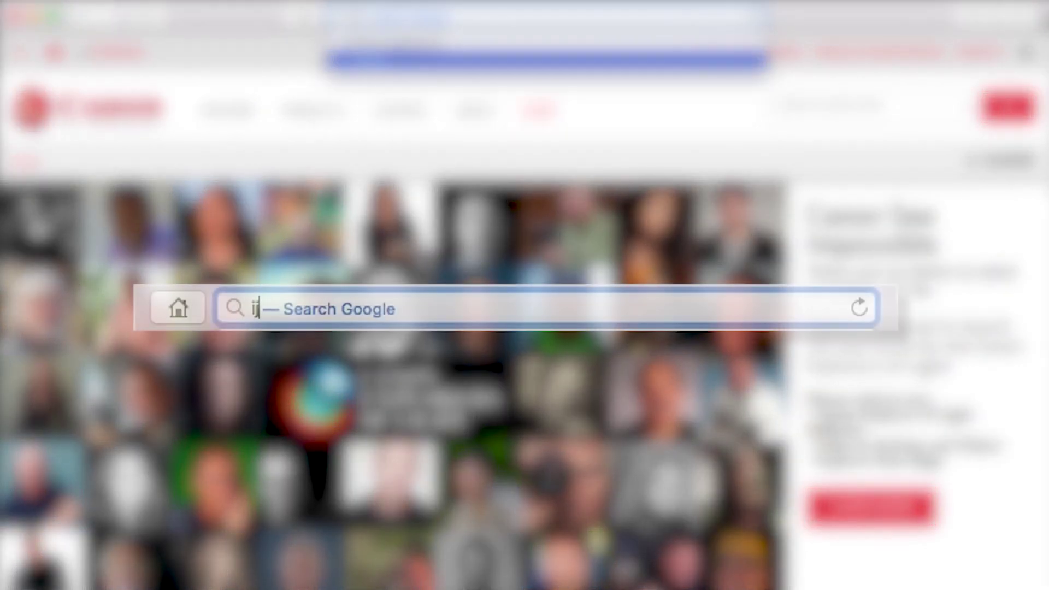
type(".start.can")
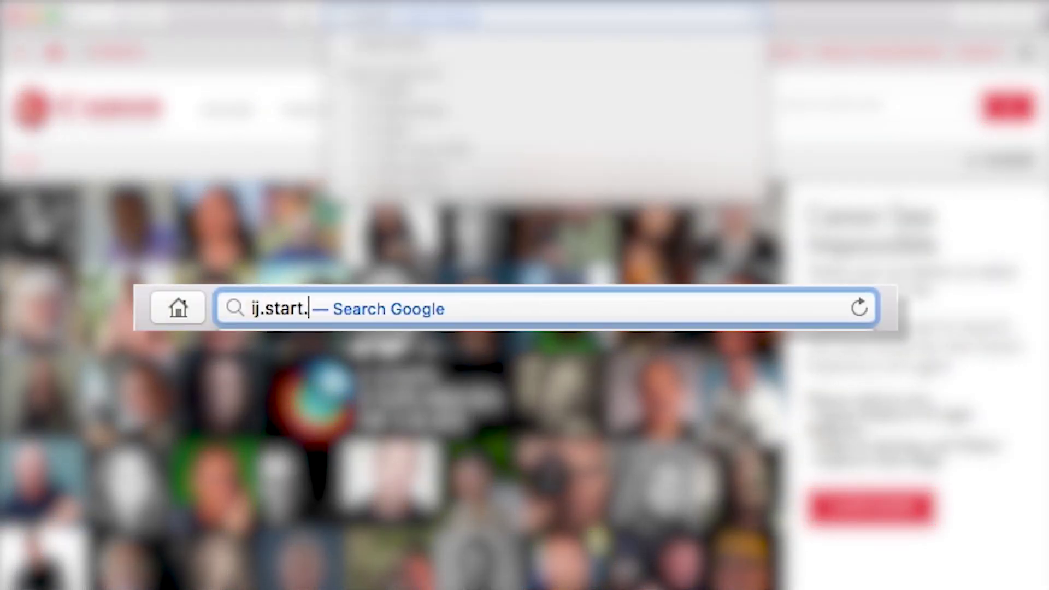
type("on")
key("Return")
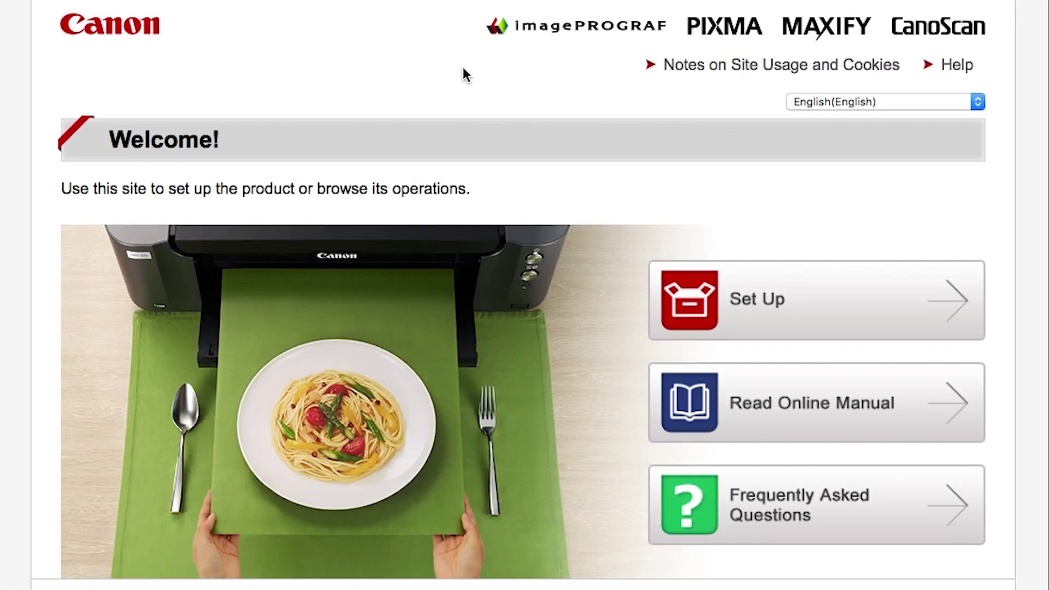
Choose Set Up and select TR8520 as the product name
left_click(768, 299)
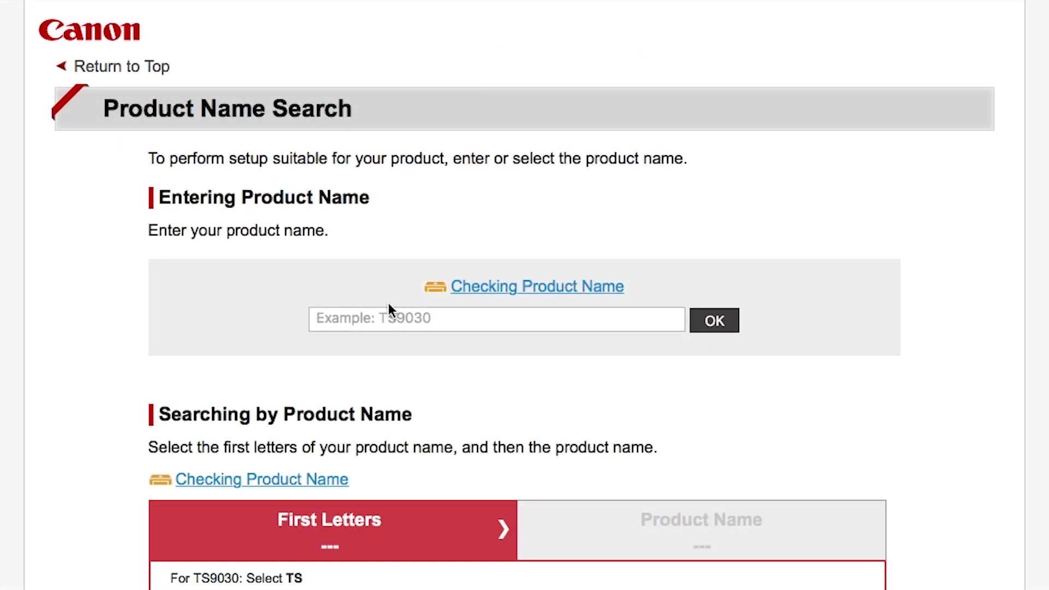
left_click(391, 318)
type("T")
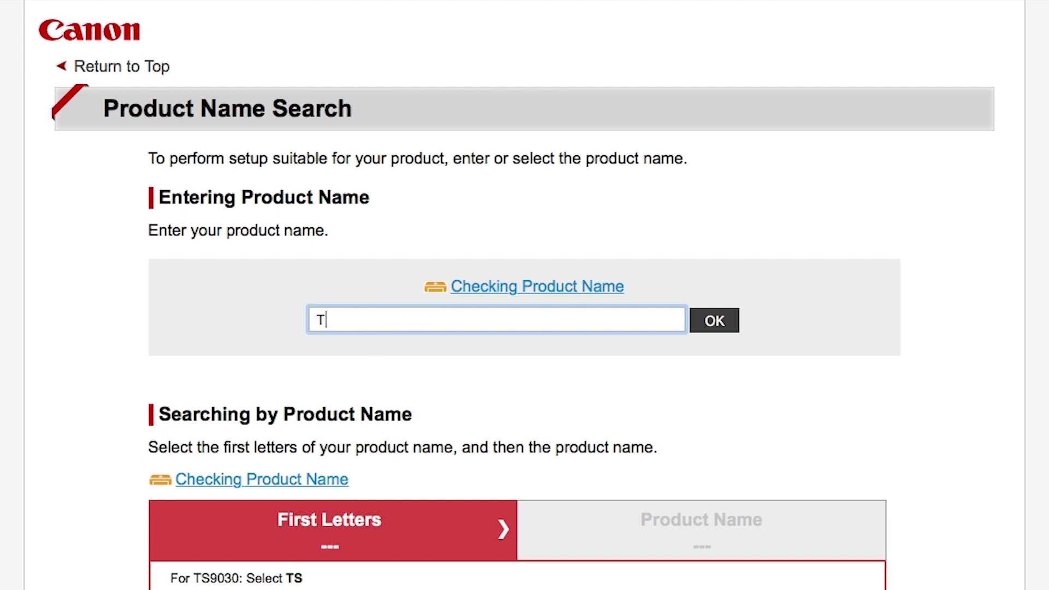
type("R8520")
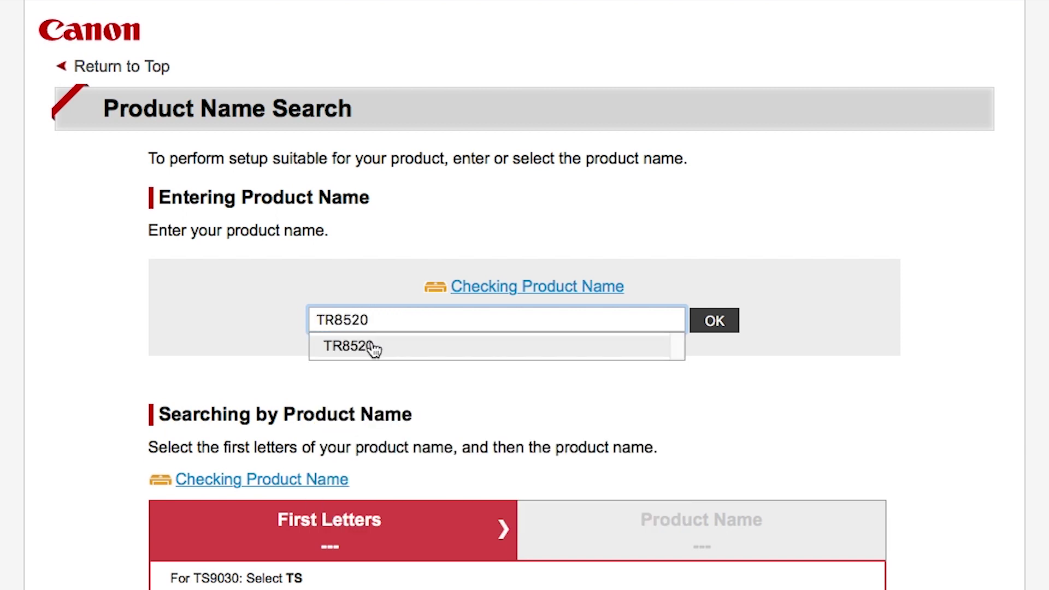
left_click(363, 345)
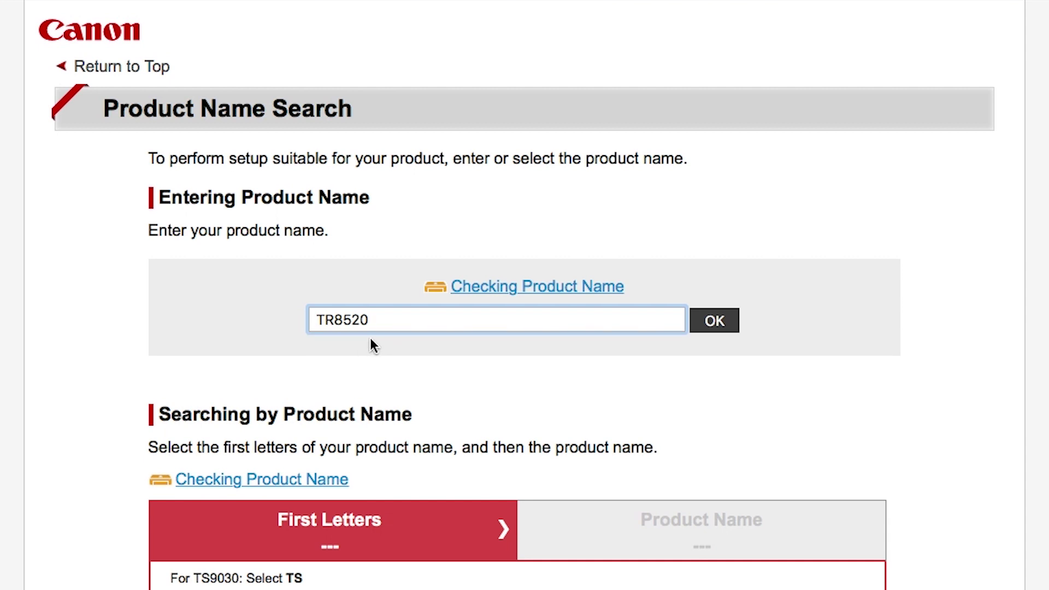
Download the Mac setup file mac-tr8500-1_0-mcd.dmg via Connecting to Computer, then open it
left_click(717, 323)
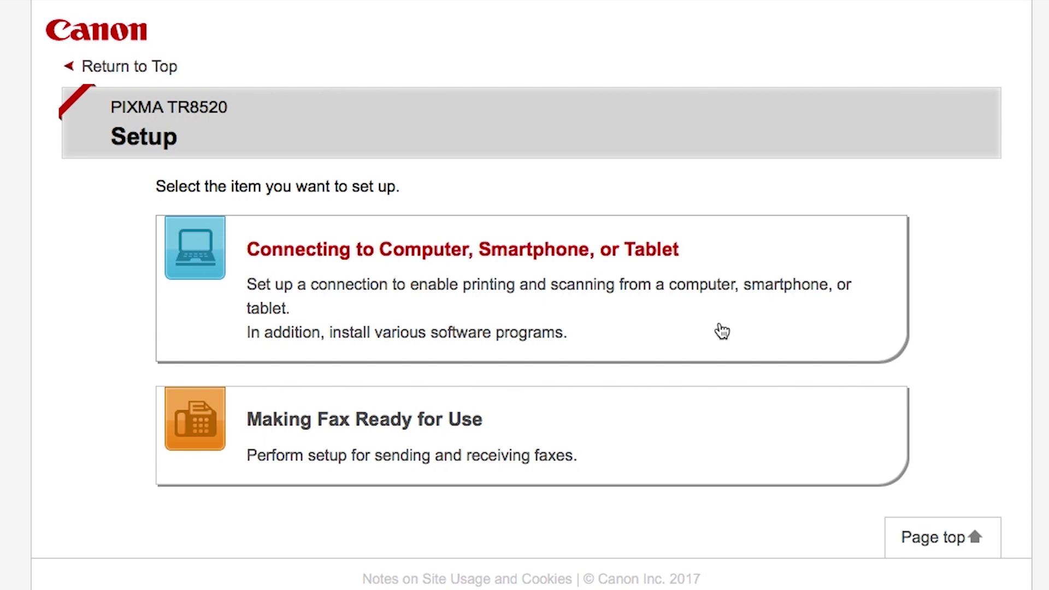
left_click(498, 250)
scroll(522, 327, "down", 5)
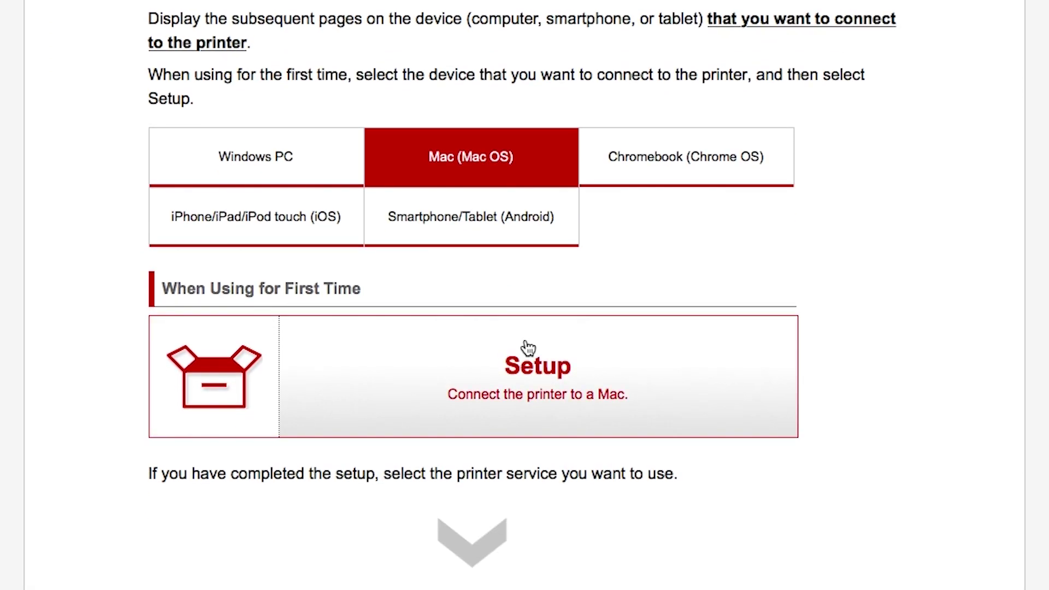
left_click(531, 373)
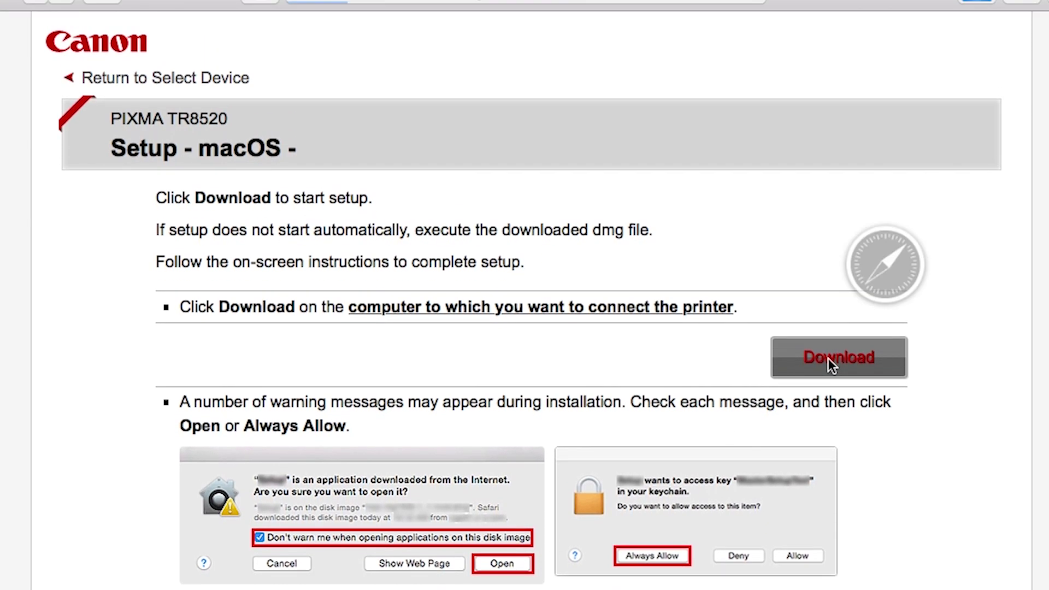
left_click(831, 187)
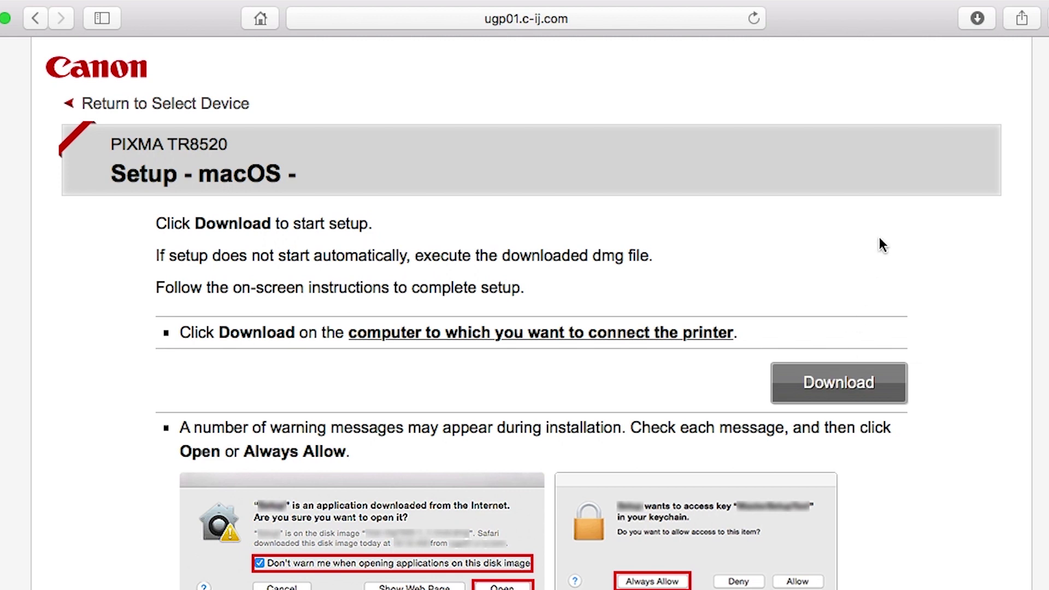
left_click(977, 18)
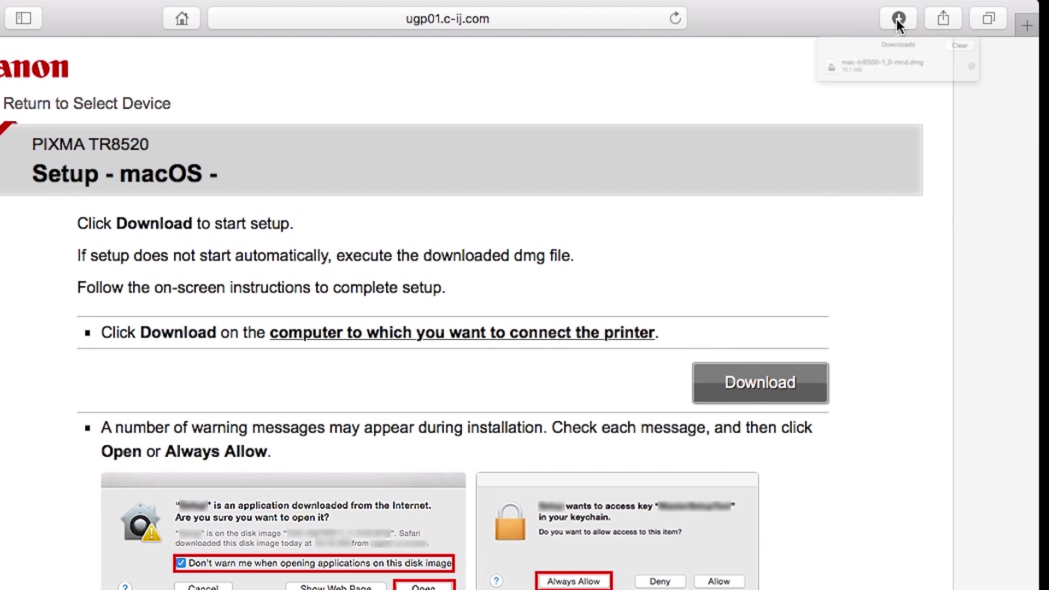
double_click(875, 90)
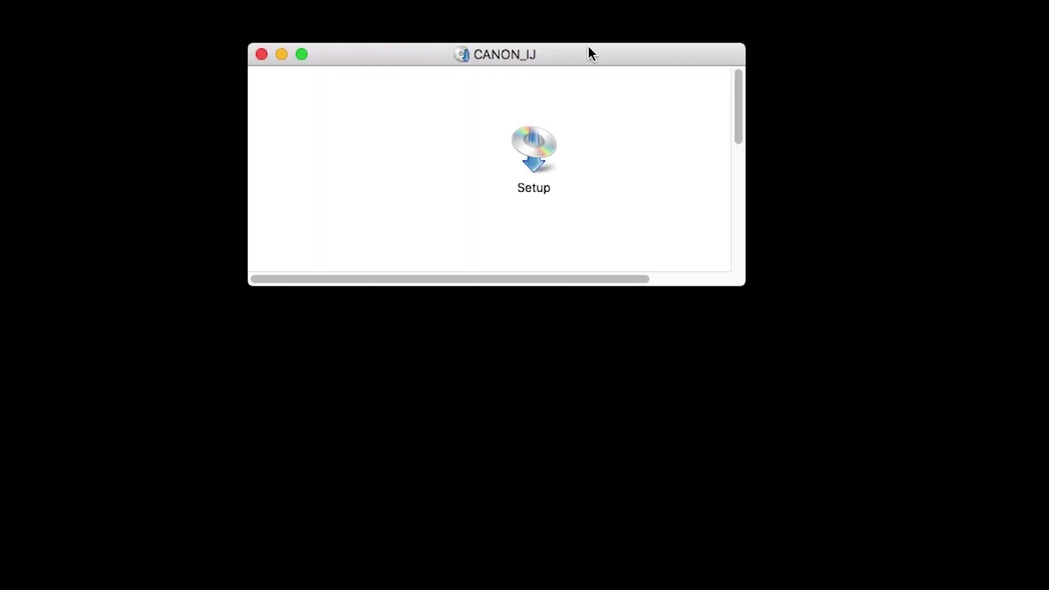
Launch Setup from the CANON_IJ disk and install its helper tool with the admin password
left_click(541, 142)
double_click(539, 143)
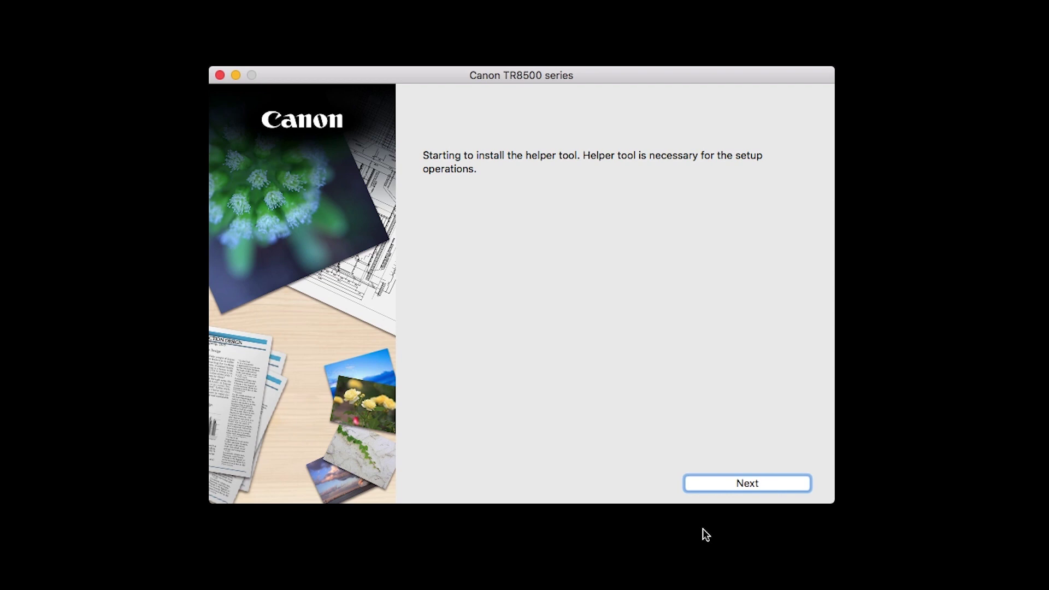
left_click(717, 484)
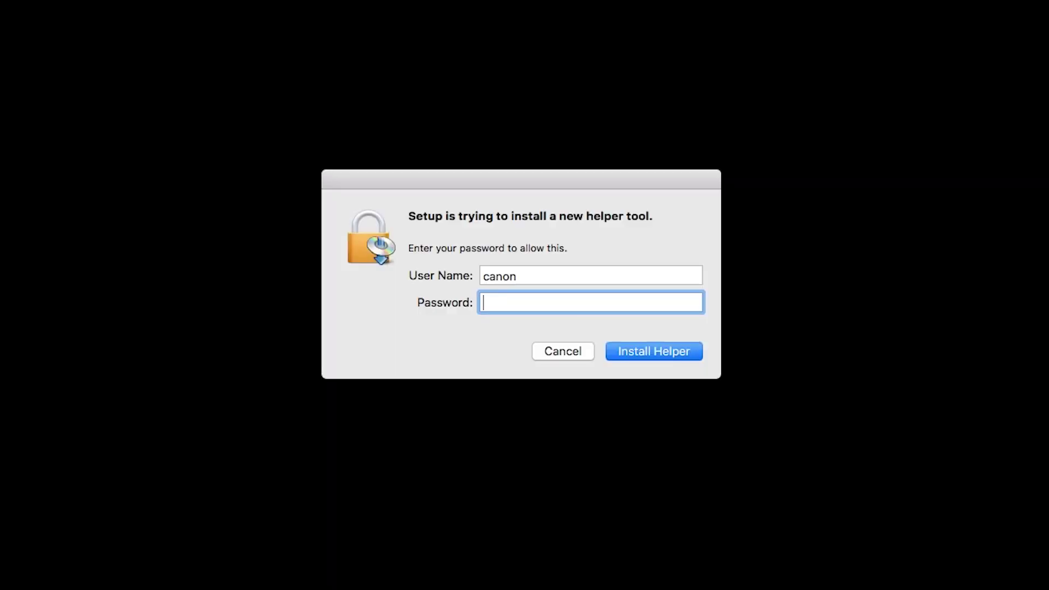
type("********")
left_click(673, 355)
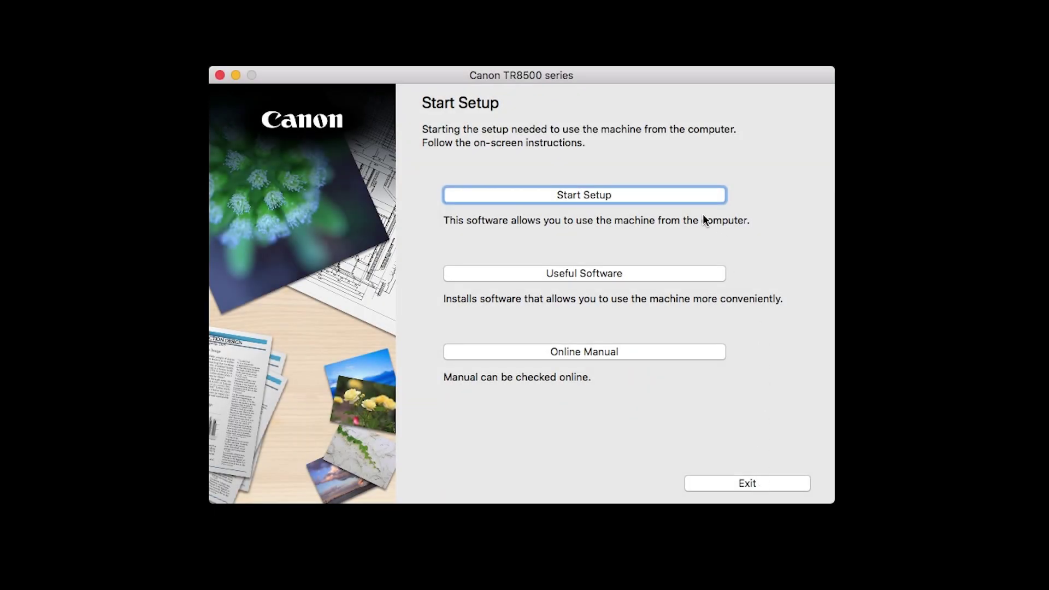
Start setup, set United States as country, accept the license and Extended Survey Program
left_click(687, 198)
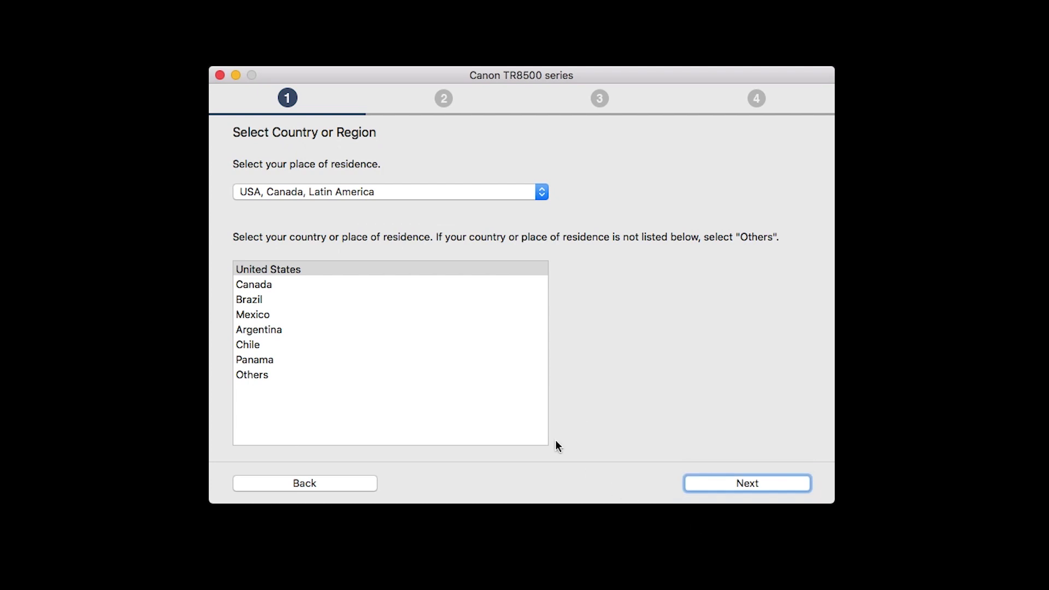
left_click(333, 270)
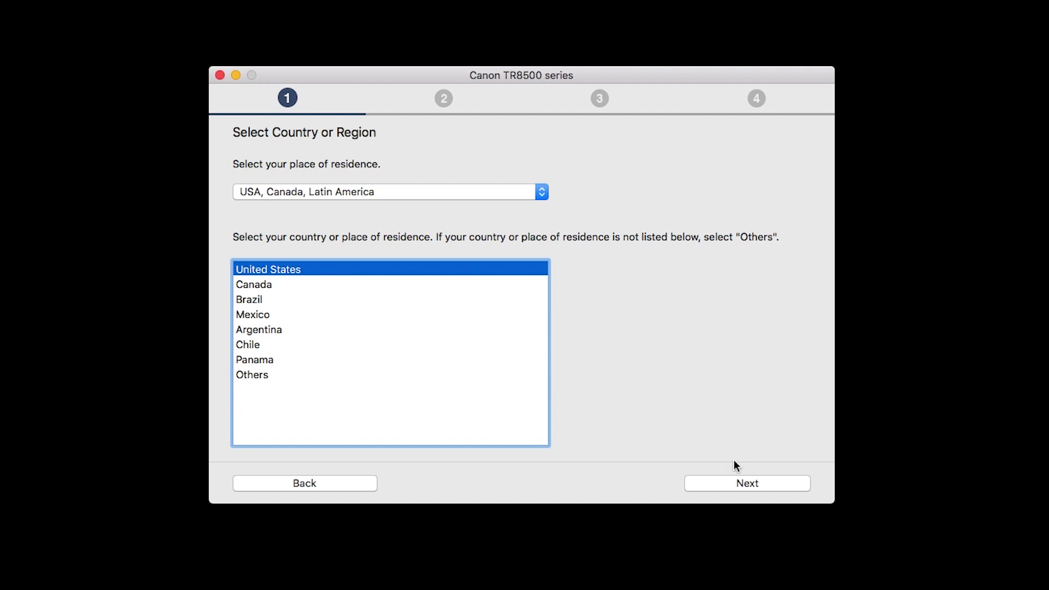
left_click(746, 484)
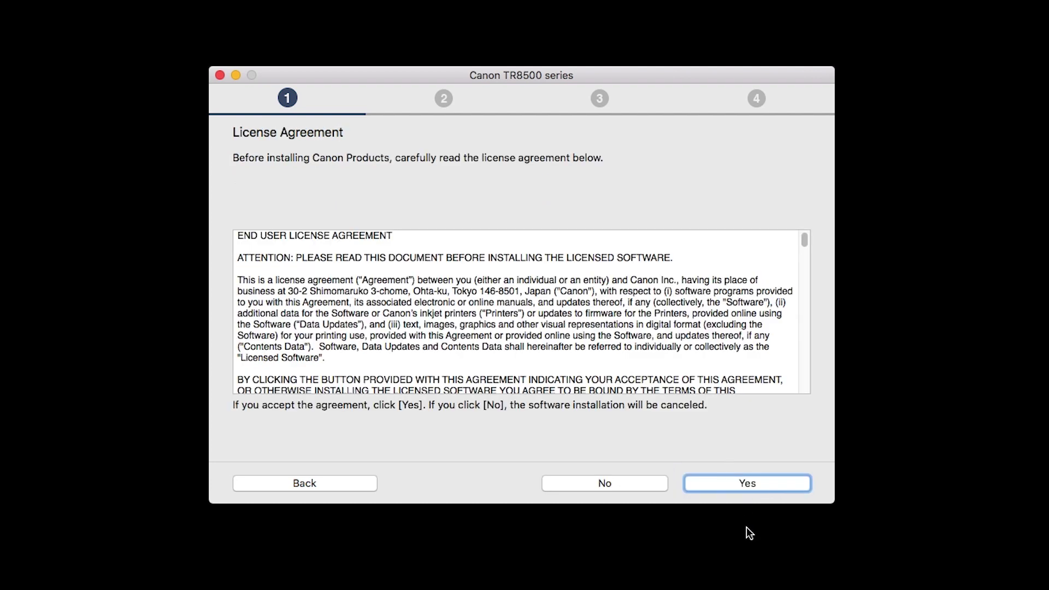
left_click(744, 486)
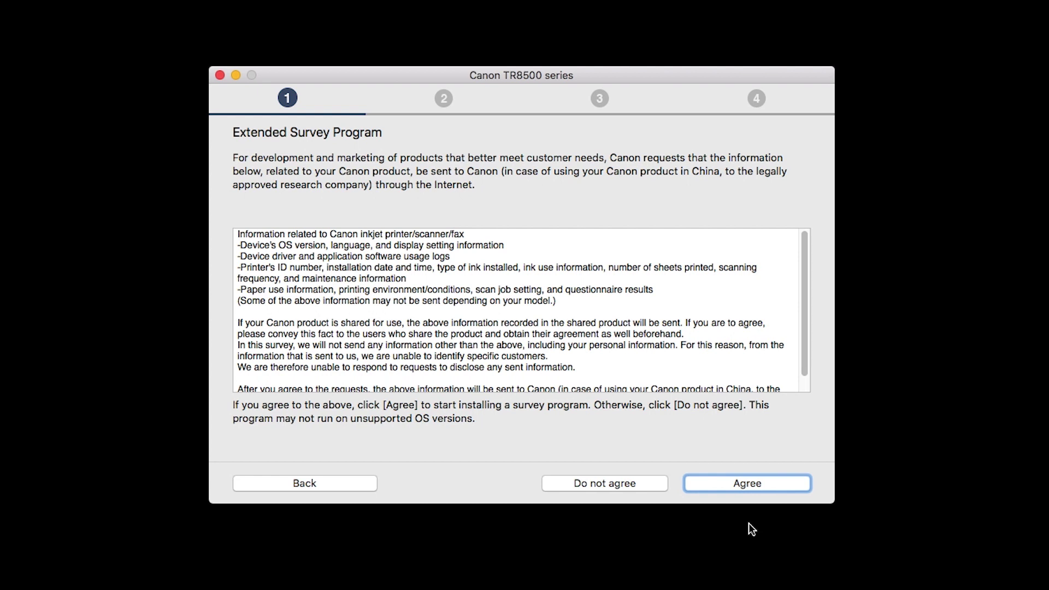
left_click(746, 483)
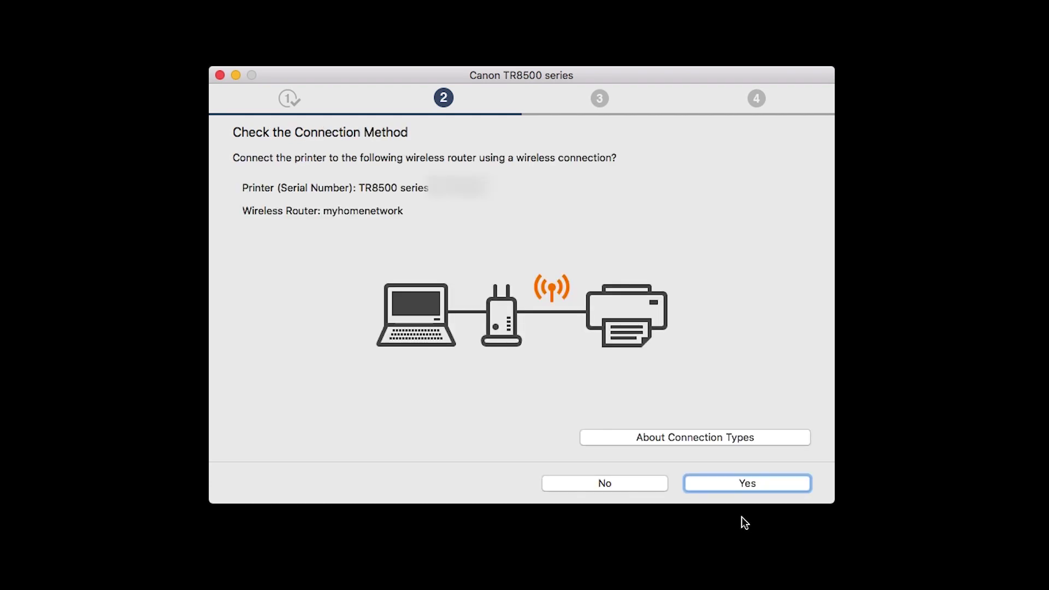
Connect the printer to myhomenetwork_2.4Ghz with the pasted network key, allowing keychain access
left_click(740, 486)
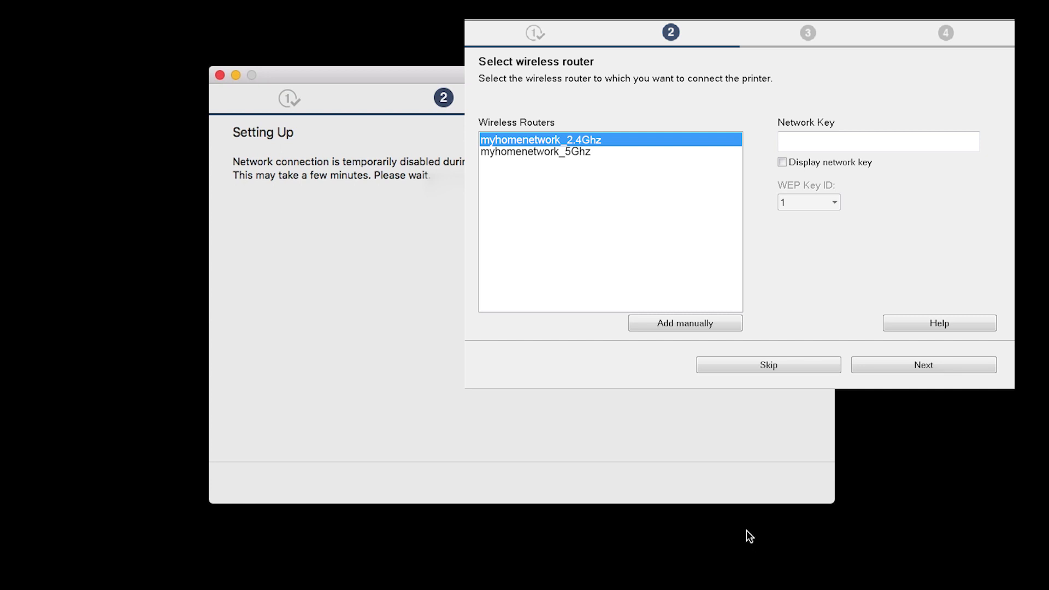
key("super+v")
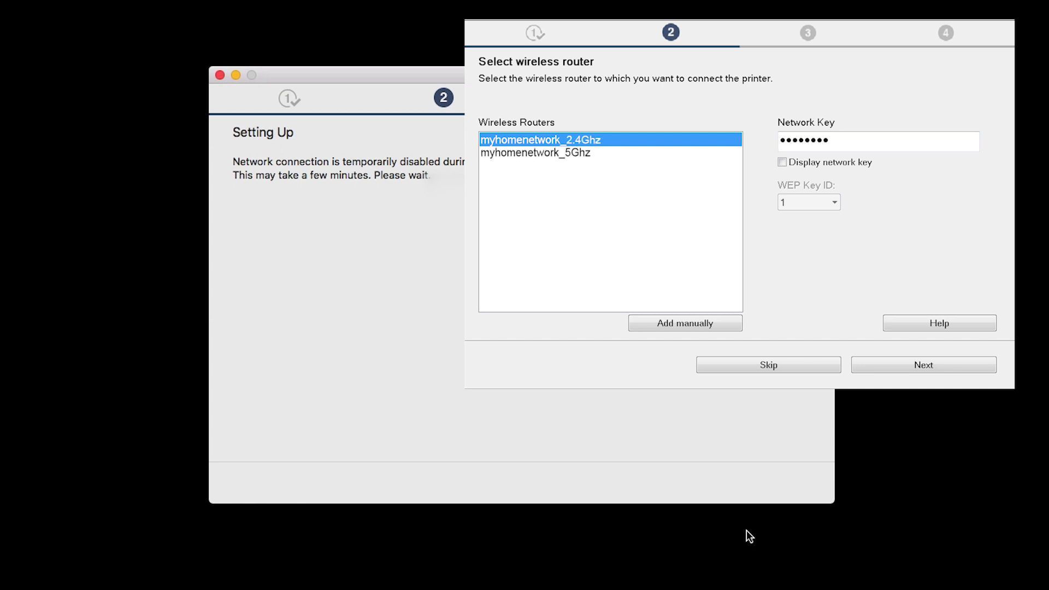
left_click(924, 365)
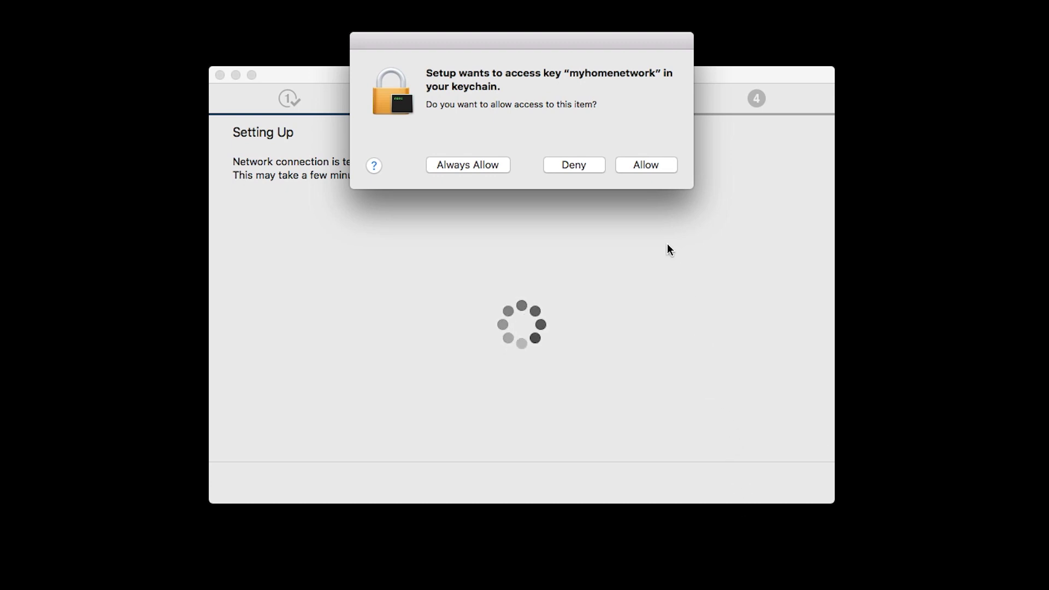
left_click(645, 167)
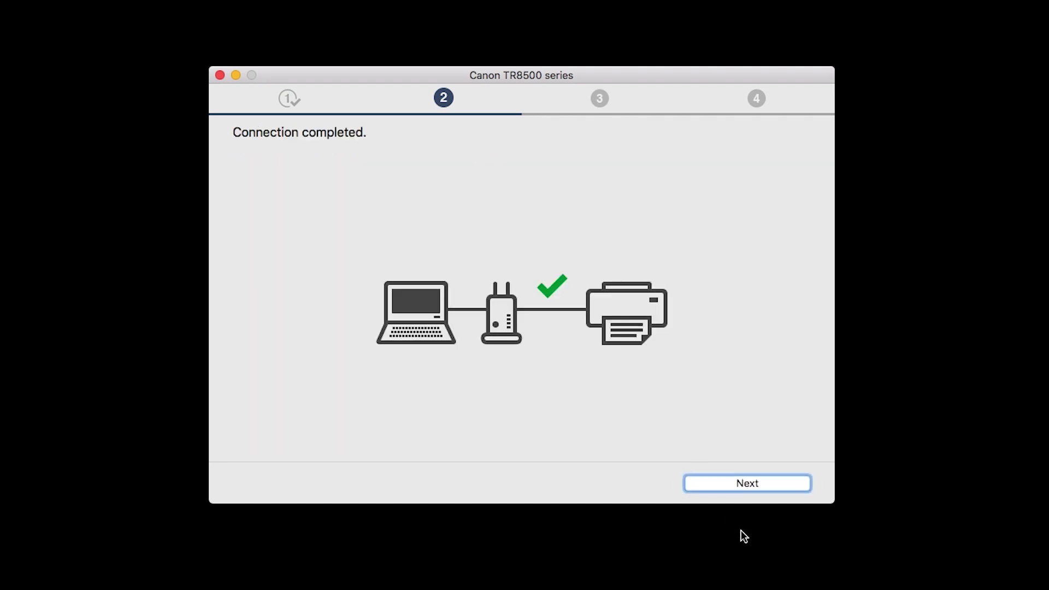
left_click(748, 484)
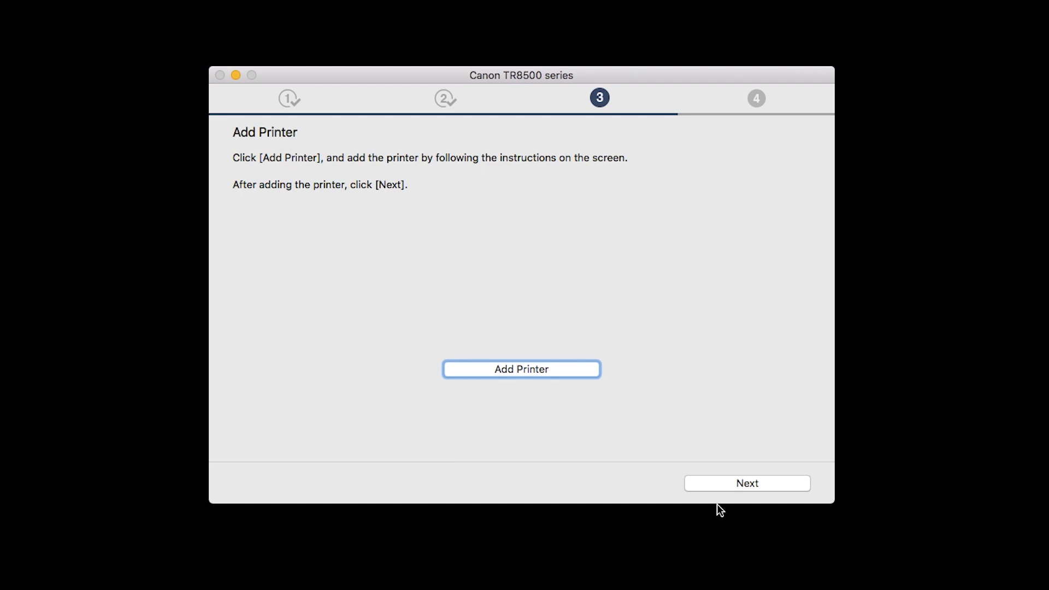
Add Canon TR8500 series to the Mac through the Add Printer dialog
left_click(579, 372)
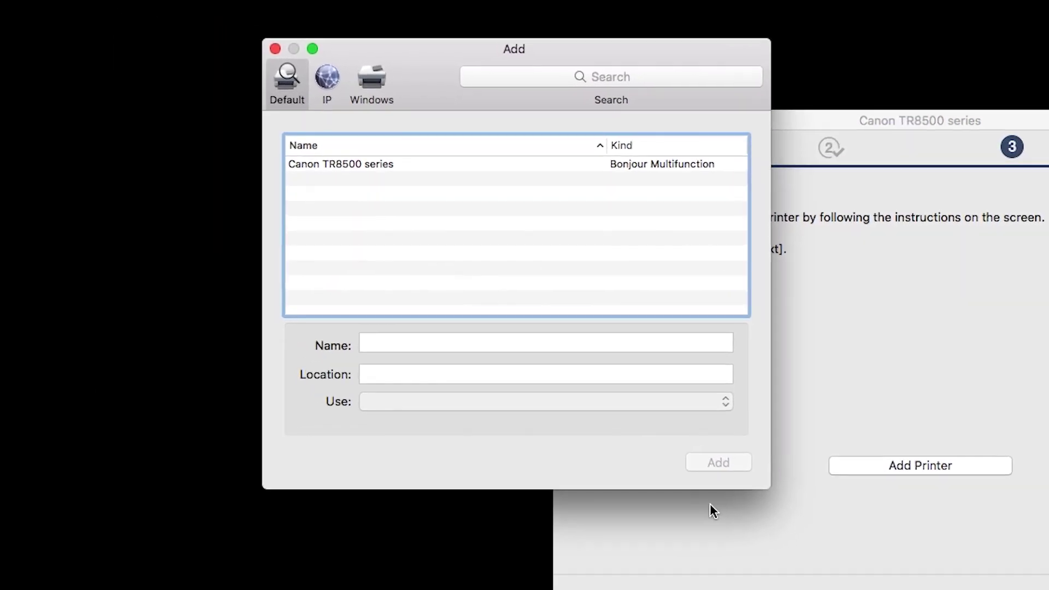
left_click(430, 174)
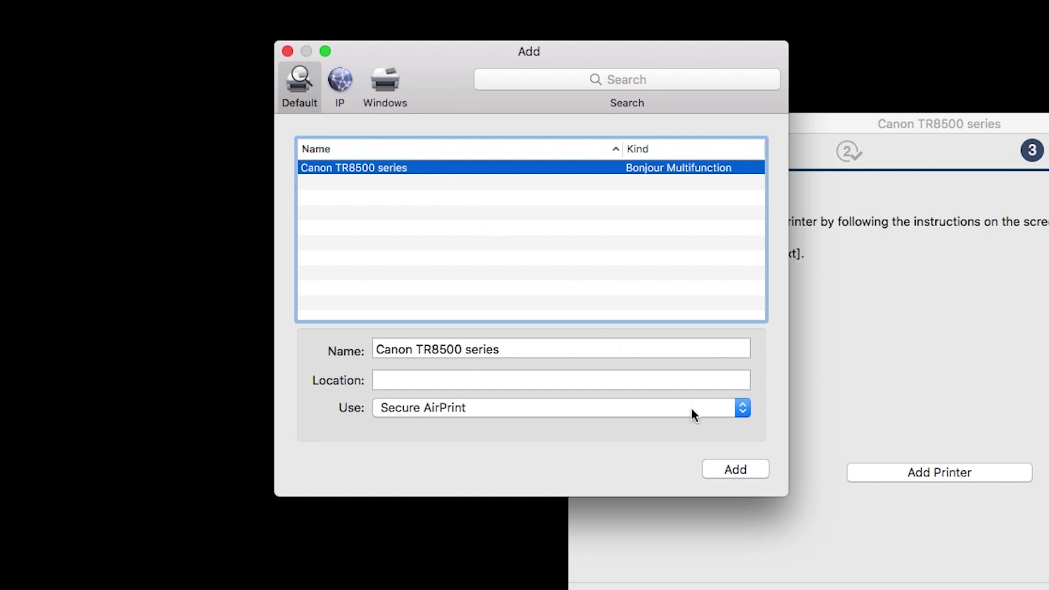
left_click(732, 470)
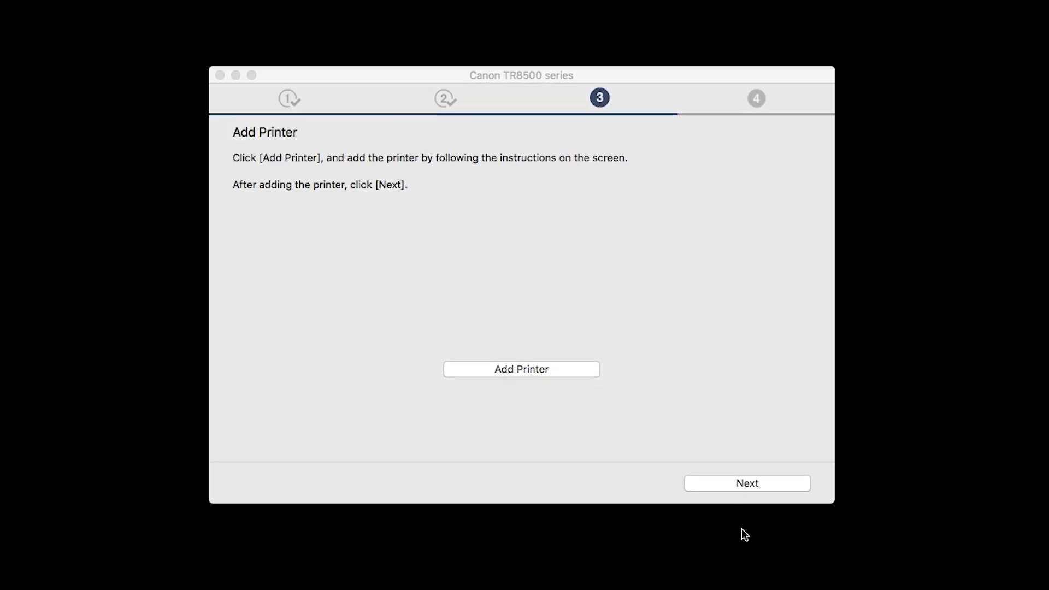
Print a test page and continue to the Setup Complete screen
left_click(729, 484)
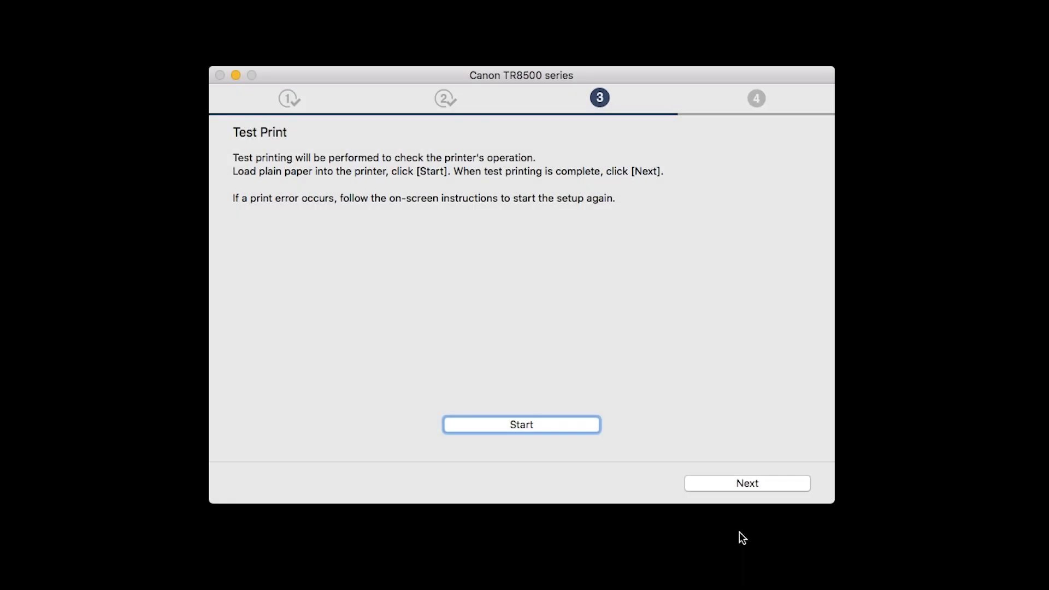
left_click(563, 425)
left_click(740, 485)
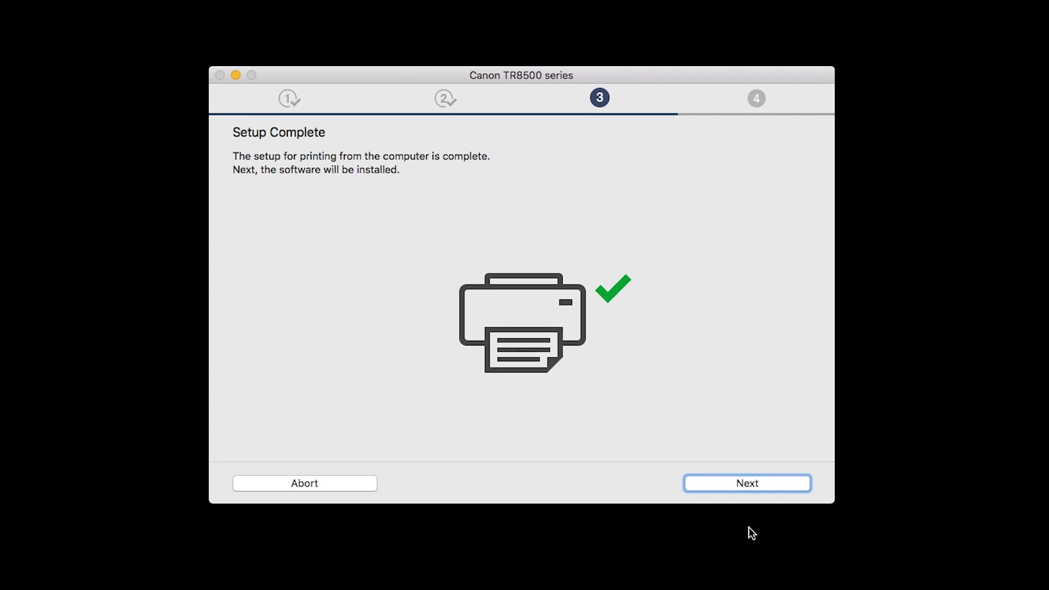
Install IJ Scan Utility, User's Manual, My Image Garden and Quick Menu
left_click(747, 486)
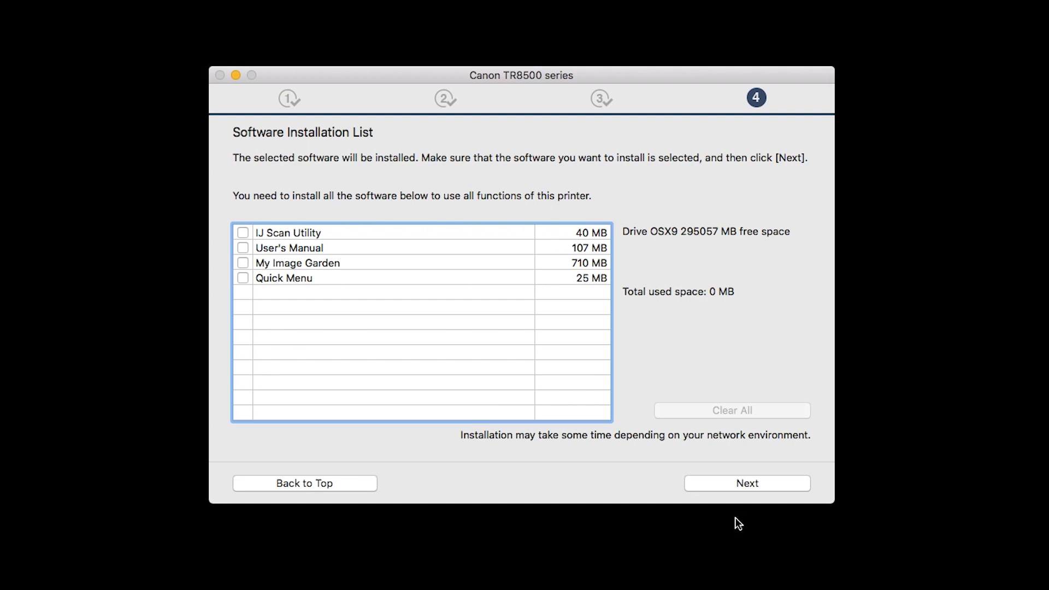
left_click(243, 234)
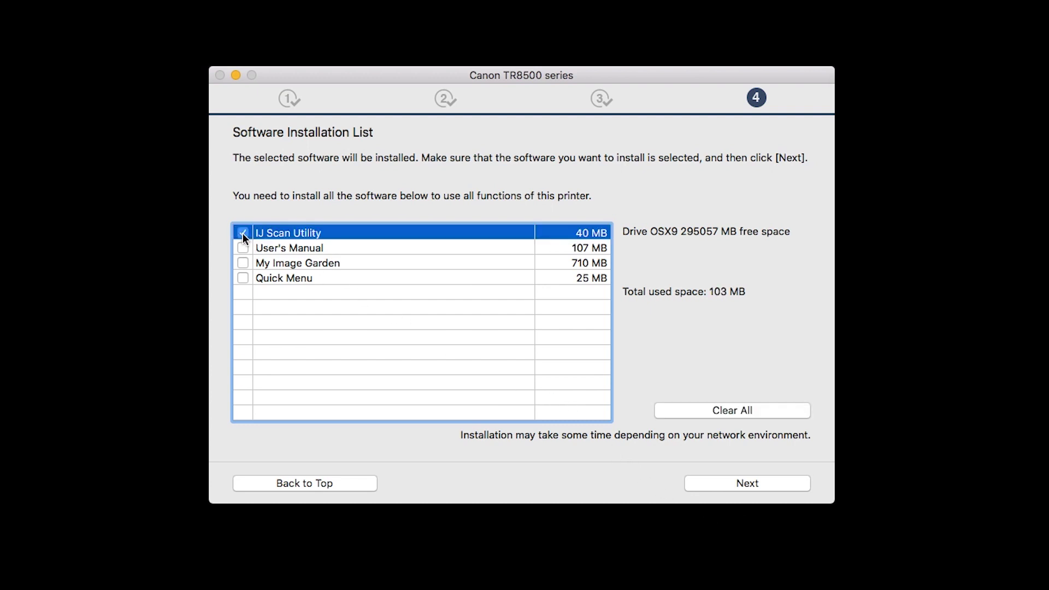
left_click(243, 248)
left_click(242, 263)
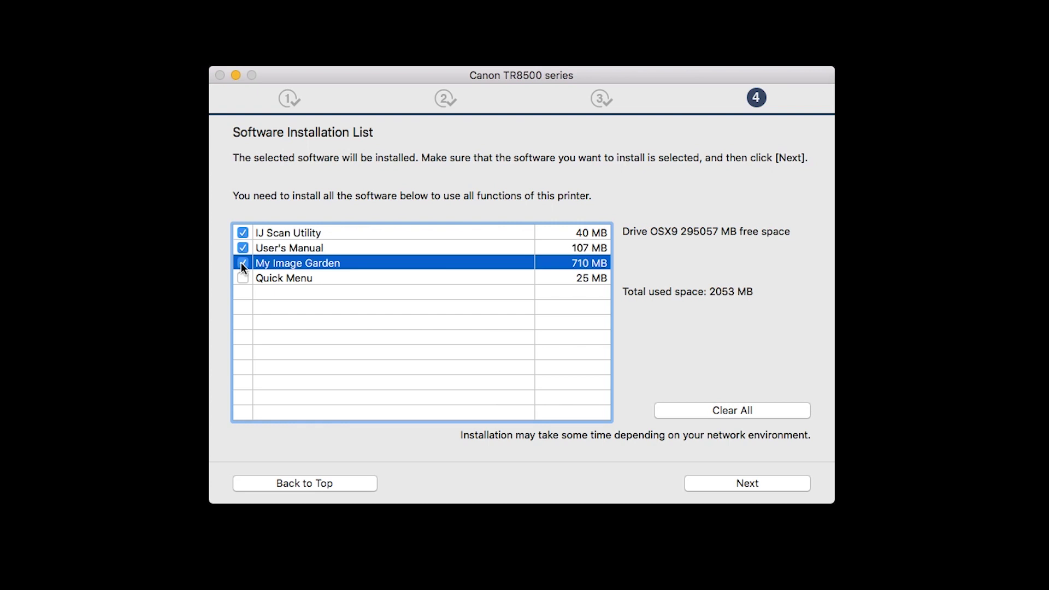
left_click(243, 279)
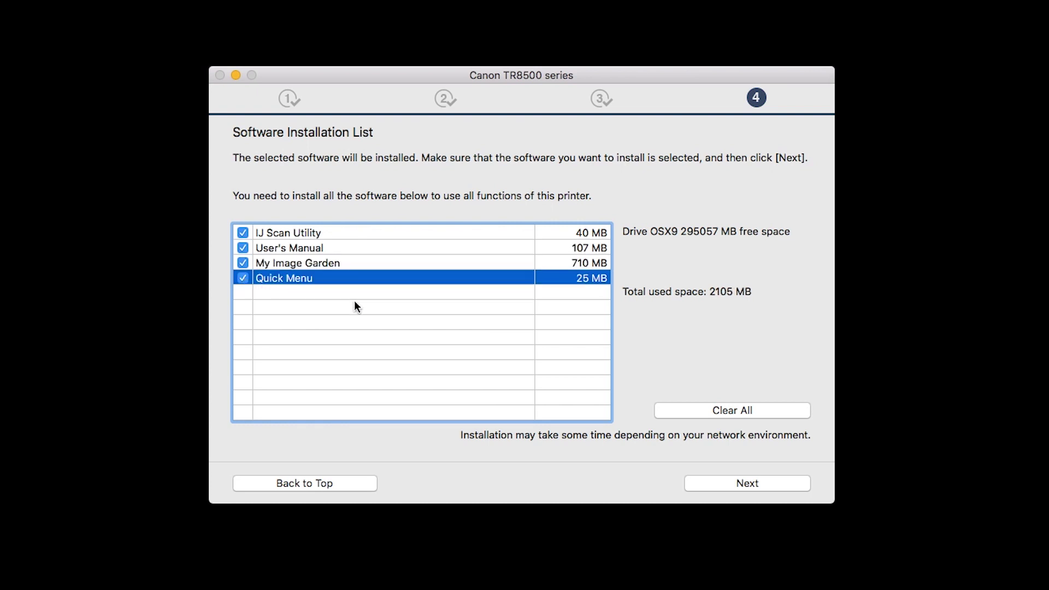
left_click(750, 482)
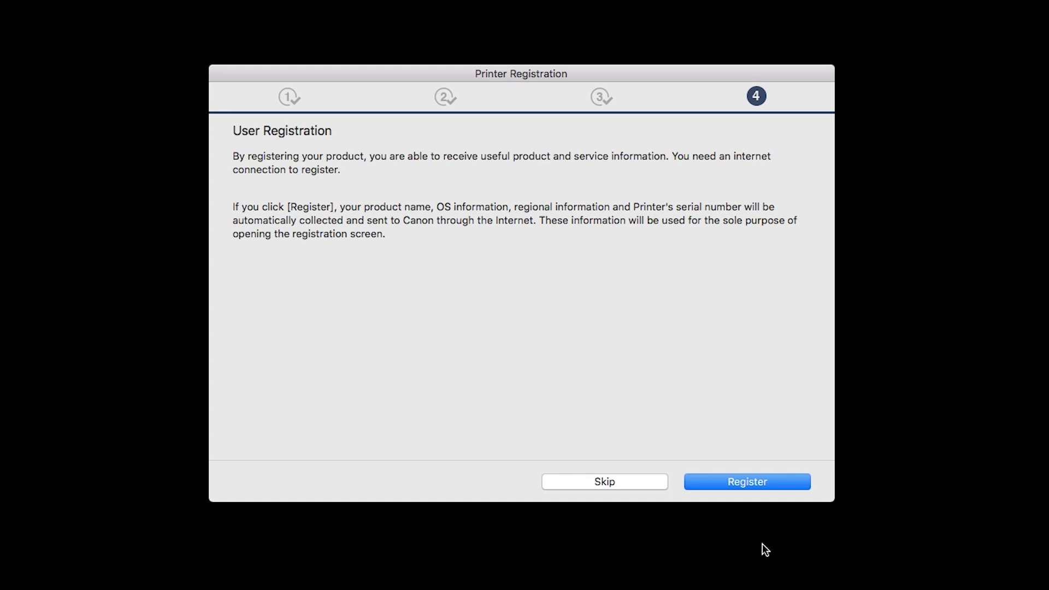
Register the printer and opt for the online-manual desktop shortcut to finish installation
left_click(762, 483)
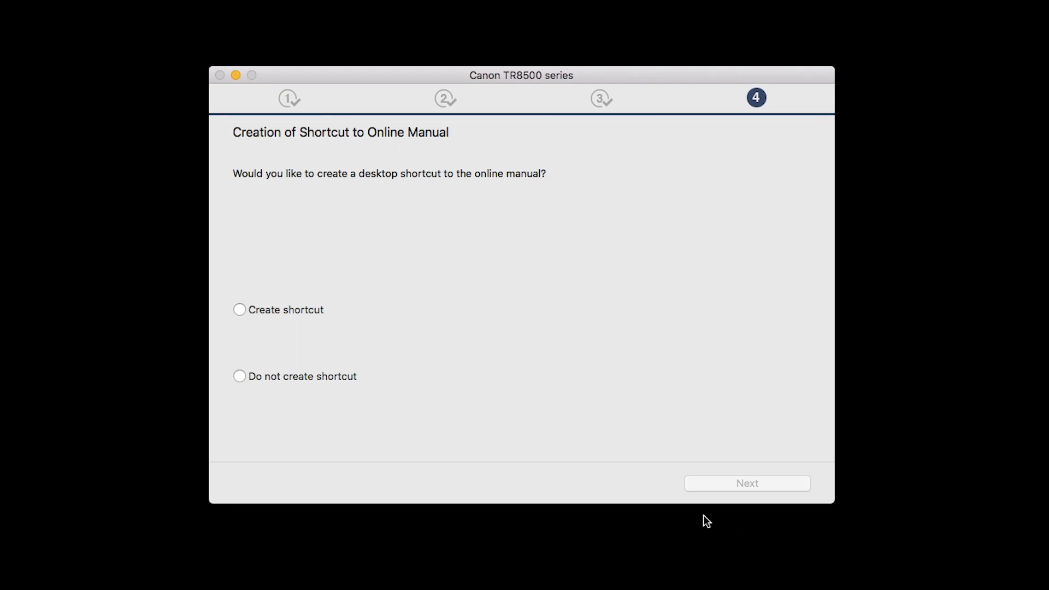
left_click(240, 310)
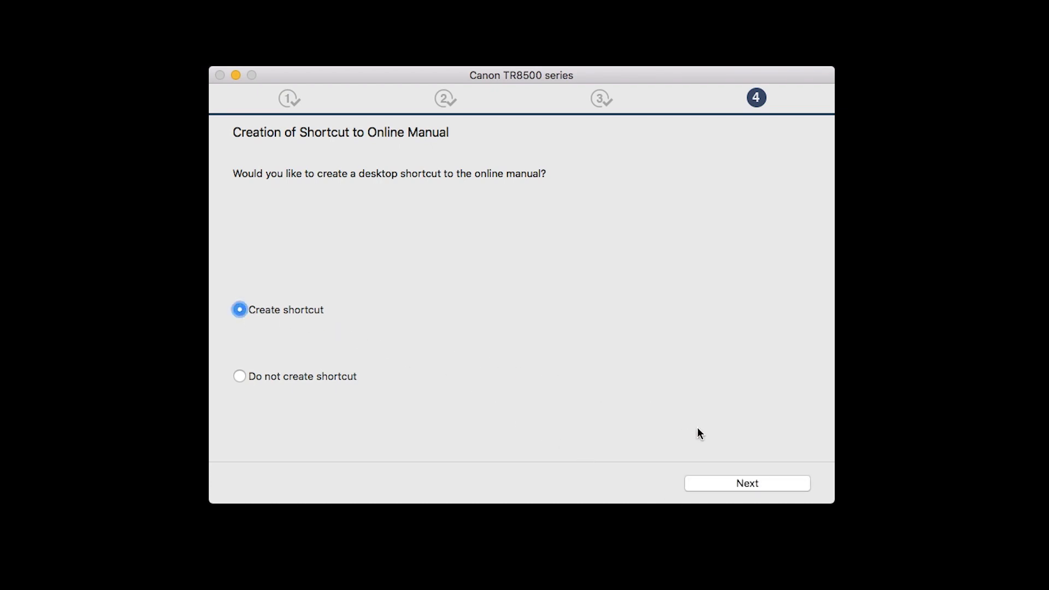
left_click(754, 483)
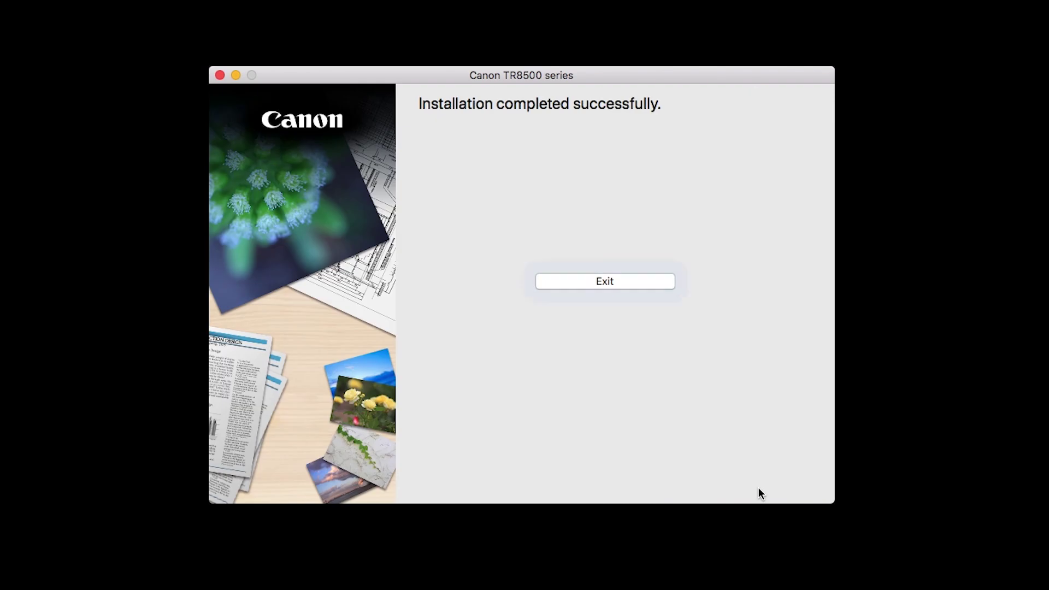